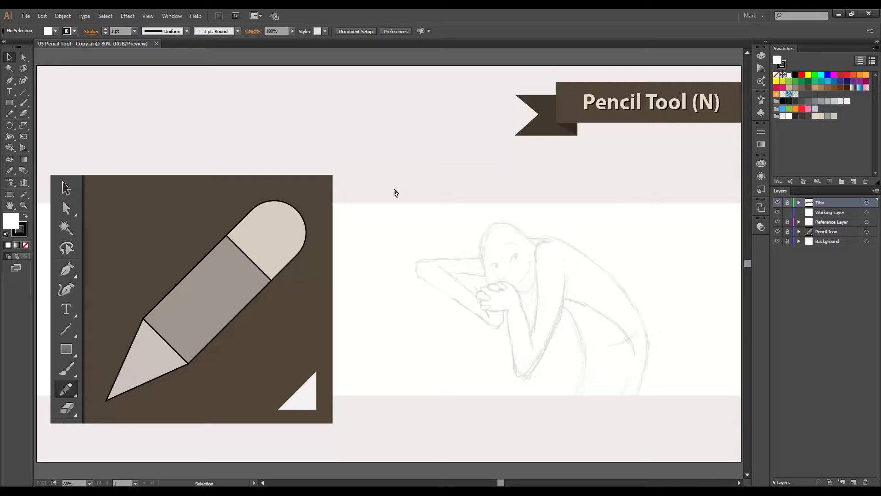
Set up the Pencil tool on the Working Layer with no fill and a 2 pt stroke for tracing the sketch
{"action": "key", "text": "z"}
{"action": "mouse_move", "coordinate": [398, 209]}
{"action": "left_mouse_down"}
{"action": "mouse_move", "coordinate": [579, 309]}
{"action": "mouse_move", "coordinate": [655, 411]}
{"action": "mouse_move", "coordinate": [677, 417]}
{"action": "left_mouse_up"}
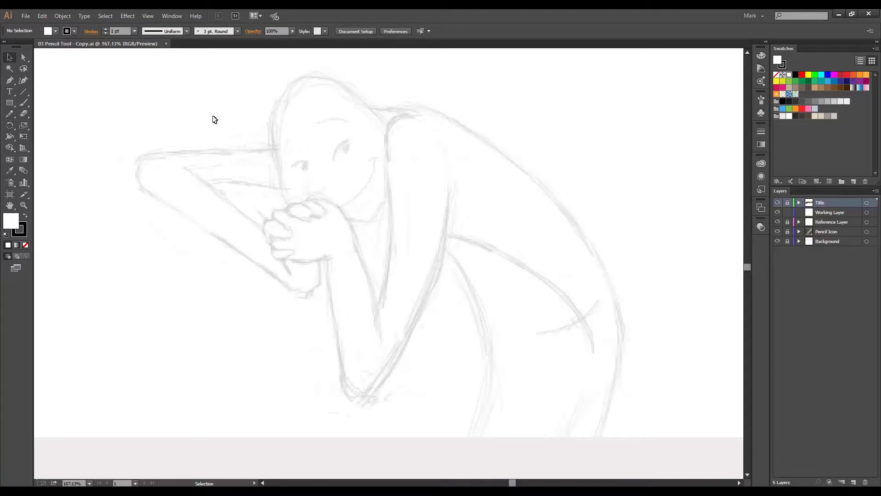
{"action": "key", "text": "n"}
{"action": "left_click", "coordinate": [824, 212]}
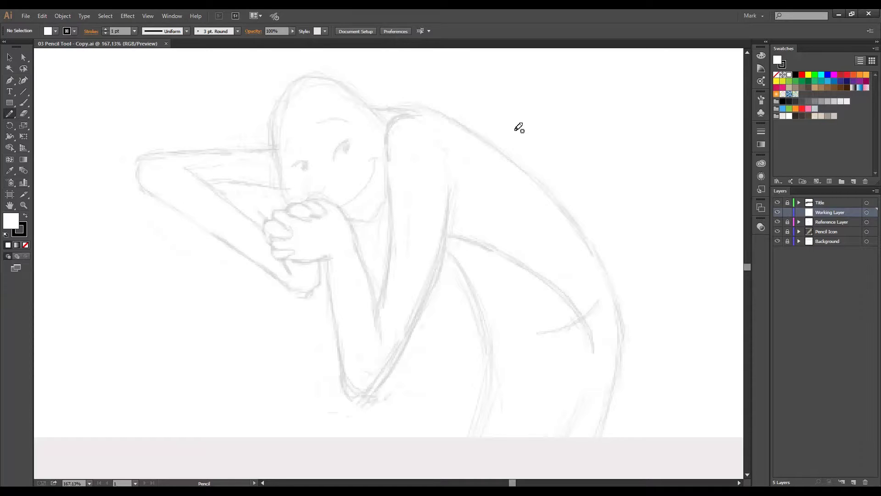
{"action": "left_click", "coordinate": [56, 32]}
{"action": "left_click", "coordinate": [6, 47]}
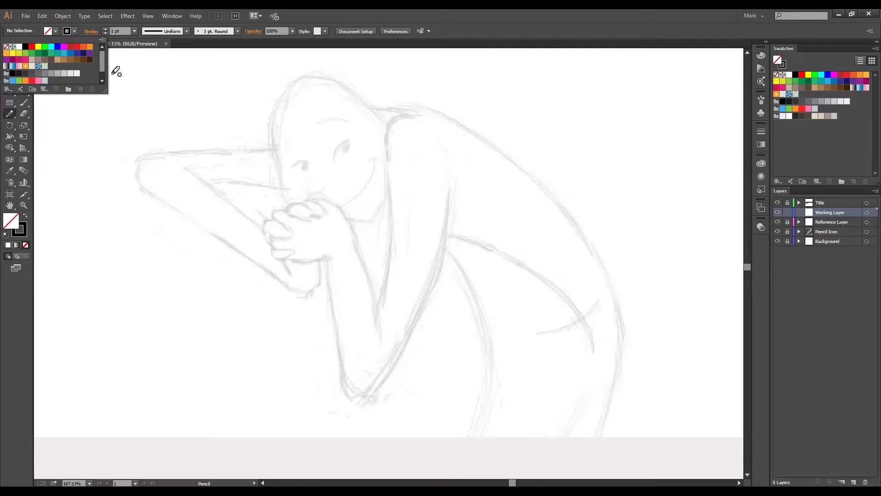
{"action": "left_click", "coordinate": [135, 31]}
{"action": "left_click", "coordinate": [134, 32]}
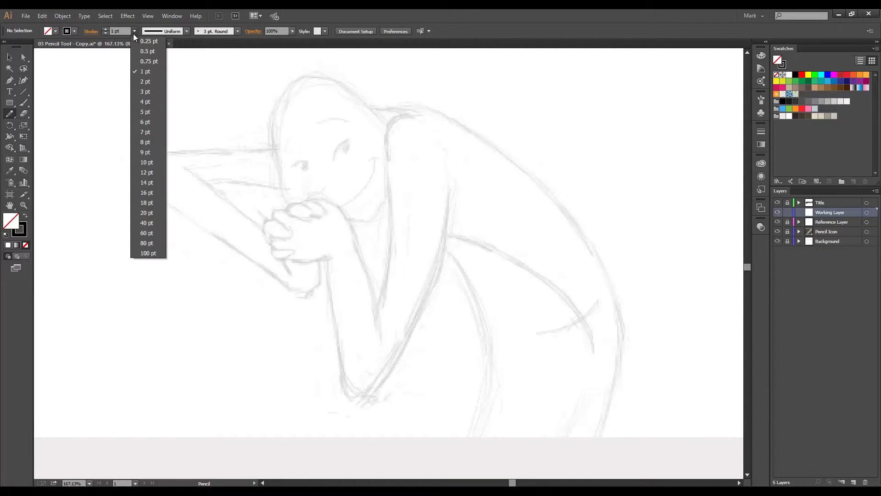
{"action": "left_click", "coordinate": [145, 81]}
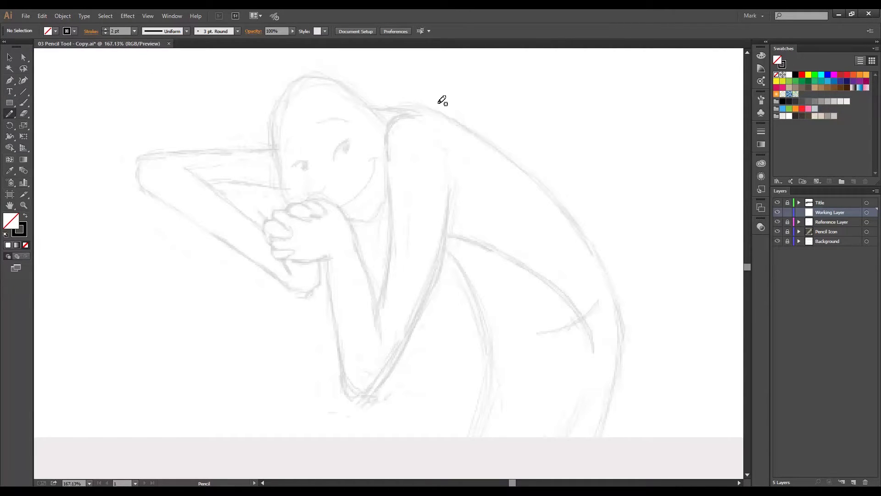
Trace the figure's back in one continuous pencil stroke from the neck down past the sketch's lower edge
{"action": "mouse_move", "coordinate": [394, 108]}
{"action": "left_mouse_down"}
{"action": "mouse_move", "coordinate": [482, 136]}
{"action": "mouse_move", "coordinate": [591, 264]}
{"action": "mouse_move", "coordinate": [612, 391]}
{"action": "mouse_move", "coordinate": [596, 434]}
{"action": "left_mouse_up"}
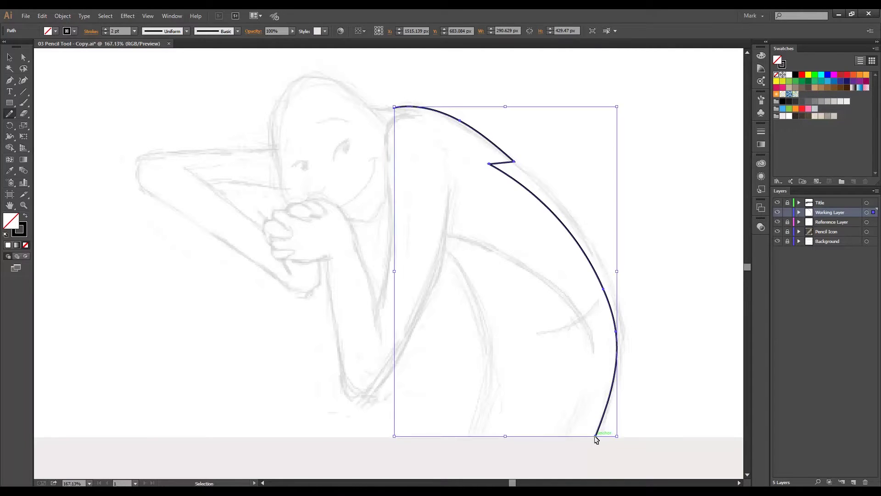
{"action": "key", "text": "ctrl+z"}
{"action": "mouse_move", "coordinate": [387, 109]}
{"action": "left_mouse_down"}
{"action": "mouse_move", "coordinate": [450, 118]}
{"action": "mouse_move", "coordinate": [489, 143]}
{"action": "mouse_move", "coordinate": [550, 193]}
{"action": "mouse_move", "coordinate": [586, 240]}
{"action": "mouse_move", "coordinate": [611, 290]}
{"action": "mouse_move", "coordinate": [622, 345]}
{"action": "mouse_move", "coordinate": [583, 446]}
{"action": "left_mouse_up"}
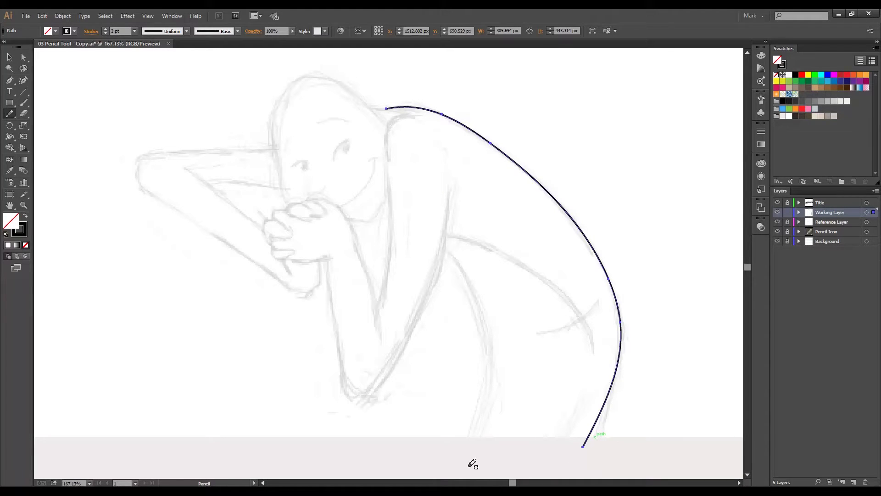
{"action": "mouse_move", "coordinate": [436, 186]}
{"action": "left_mouse_down"}
{"action": "mouse_move", "coordinate": [432, 264]}
{"action": "mouse_move", "coordinate": [390, 404]}
{"action": "mouse_move", "coordinate": [357, 430]}
{"action": "left_mouse_up"}
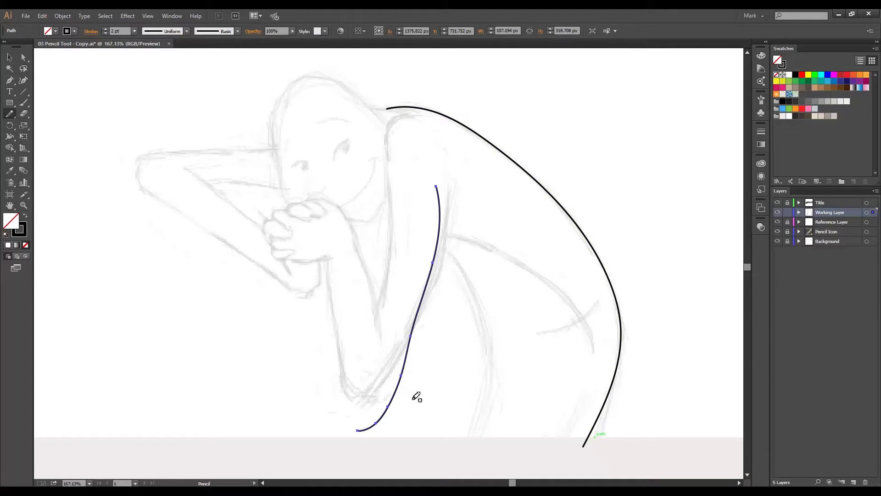
{"action": "key", "text": "ctrl"}
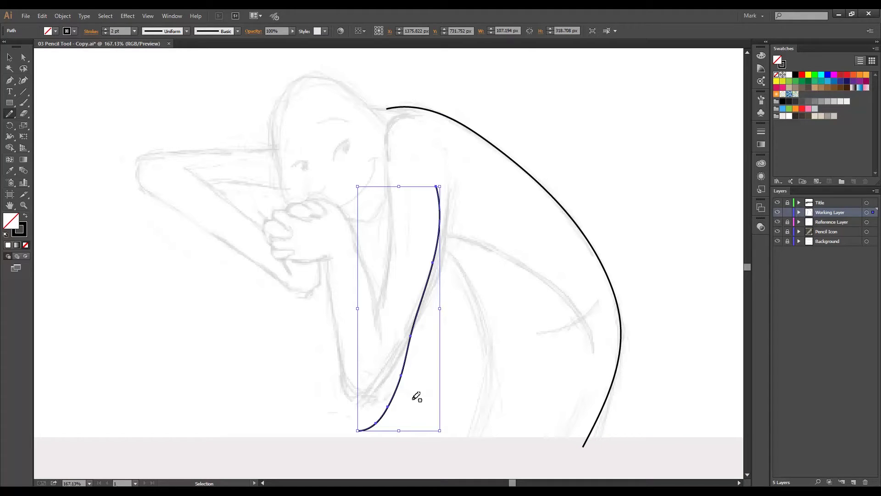
{"action": "key", "text": "ctrl+z"}
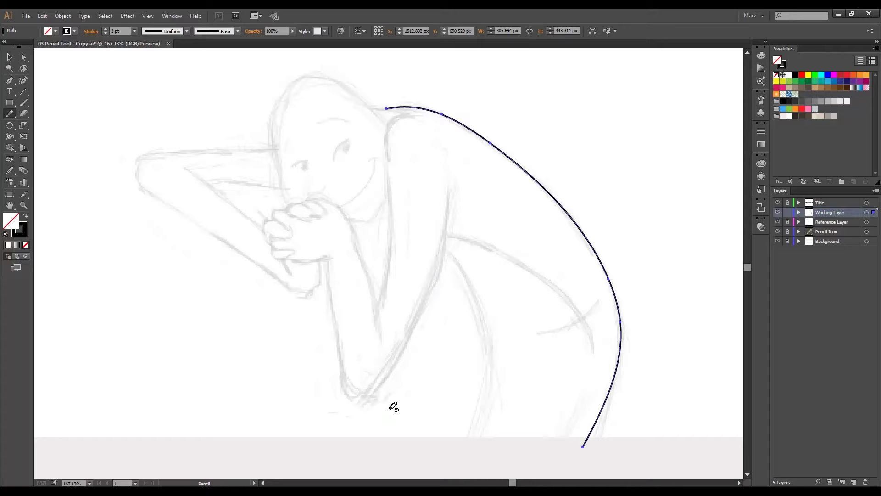
Trace the near arm: the outer upper arm down to the elbow, both forearm edges and the inner arm from the shoulder
{"action": "mouse_move", "coordinate": [356, 408]}
{"action": "left_mouse_down"}
{"action": "mouse_move", "coordinate": [391, 376]}
{"action": "mouse_move", "coordinate": [427, 313]}
{"action": "mouse_move", "coordinate": [454, 234]}
{"action": "mouse_move", "coordinate": [447, 192]}
{"action": "mouse_move", "coordinate": [354, 403]}
{"action": "left_mouse_up"}
{"action": "key", "text": "ctrl+z"}
{"action": "mouse_move", "coordinate": [328, 257]}
{"action": "left_mouse_down"}
{"action": "mouse_move", "coordinate": [333, 334]}
{"action": "mouse_move", "coordinate": [371, 399]}
{"action": "left_mouse_up"}
{"action": "mouse_move", "coordinate": [328, 203]}
{"action": "left_mouse_down"}
{"action": "mouse_move", "coordinate": [384, 333]}
{"action": "mouse_move", "coordinate": [379, 343]}
{"action": "left_mouse_up"}
{"action": "mouse_move", "coordinate": [410, 115]}
{"action": "left_mouse_down"}
{"action": "mouse_move", "coordinate": [387, 156]}
{"action": "mouse_move", "coordinate": [387, 301]}
{"action": "mouse_move", "coordinate": [366, 321]}
{"action": "left_mouse_up"}
Trace the two body curves that start beneath the armpit and the short crease line crossing the upper one
{"action": "mouse_move", "coordinate": [435, 246]}
{"action": "left_mouse_down"}
{"action": "mouse_move", "coordinate": [464, 277]}
{"action": "mouse_move", "coordinate": [474, 444]}
{"action": "mouse_move", "coordinate": [491, 367]}
{"action": "mouse_move", "coordinate": [473, 441]}
{"action": "mouse_move", "coordinate": [588, 327]}
{"action": "mouse_move", "coordinate": [596, 351]}
{"action": "left_mouse_up"}
{"action": "key", "text": "ctrl+z"}
{"action": "left_click_drag", "start_coordinate": [537, 334], "coordinate": [598, 301]}
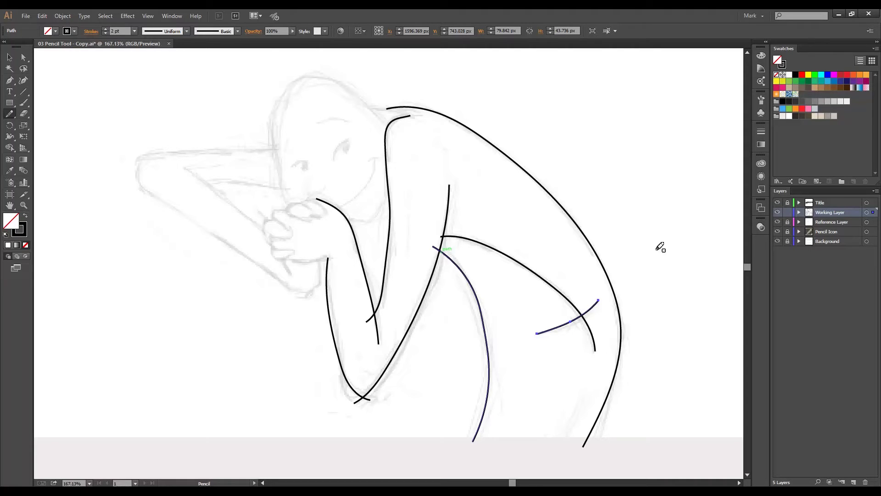
Expand the Working Layer and move the starting points of the back, shoulder and two body curves to meet their neighbouring lines
{"action": "left_click", "coordinate": [799, 212]}
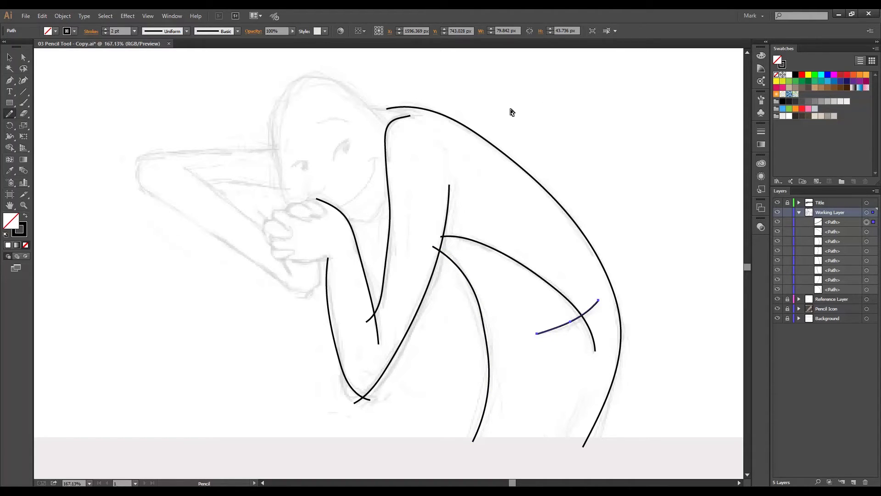
{"action": "key", "text": "a"}
{"action": "left_click_drag", "start_coordinate": [387, 109], "coordinate": [379, 110]}
{"action": "mouse_move", "coordinate": [410, 115]}
{"action": "left_mouse_down"}
{"action": "mouse_move", "coordinate": [410, 108]}
{"action": "mouse_move", "coordinate": [391, 122]}
{"action": "left_mouse_up"}
{"action": "left_click_drag", "start_coordinate": [441, 236], "coordinate": [444, 236]}
{"action": "left_click_drag", "start_coordinate": [433, 247], "coordinate": [440, 249]}
Reshape the elbow into a rounded bend by moving the end points, anchors and handles of the outer arm line and forearm line
{"action": "left_click_drag", "start_coordinate": [354, 403], "coordinate": [348, 392]}
{"action": "left_click_drag", "start_coordinate": [362, 385], "coordinate": [377, 406]}
{"action": "left_click_drag", "start_coordinate": [387, 366], "coordinate": [393, 366]}
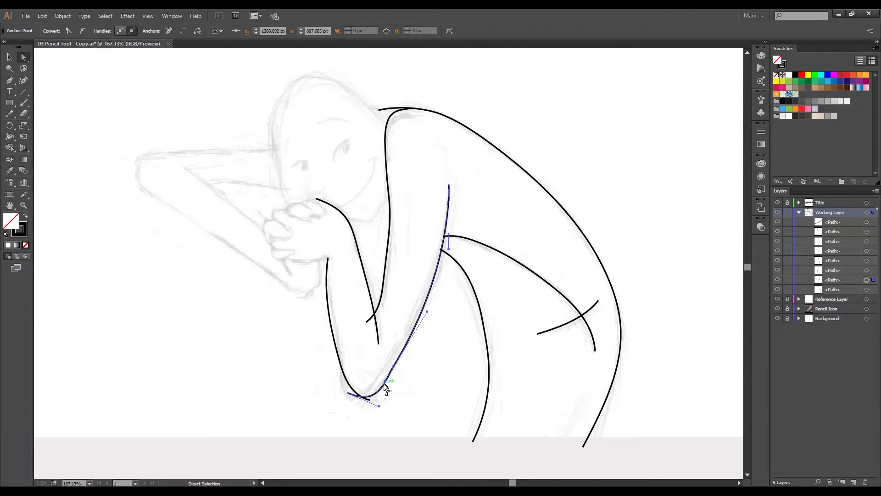
{"action": "left_click_drag", "start_coordinate": [348, 393], "coordinate": [343, 383]}
{"action": "left_click_drag", "start_coordinate": [385, 381], "coordinate": [378, 390]}
{"action": "left_click_drag", "start_coordinate": [368, 387], "coordinate": [376, 405]}
{"action": "left_click", "coordinate": [344, 384]}
{"action": "left_click_drag", "start_coordinate": [344, 383], "coordinate": [361, 401]}
{"action": "left_click_drag", "start_coordinate": [393, 366], "coordinate": [396, 370]}
{"action": "left_click_drag", "start_coordinate": [423, 310], "coordinate": [428, 293]}
{"action": "left_click_drag", "start_coordinate": [396, 370], "coordinate": [397, 363]}
Trim the inner arm line's lower end so it stops at the forearm line, and straighten the outer forearm line
{"action": "left_click_drag", "start_coordinate": [366, 321], "coordinate": [377, 317]}
{"action": "key", "text": "ctrl+z"}
{"action": "left_click", "coordinate": [367, 322]}
{"action": "key", "text": "Delete"}
{"action": "left_click", "coordinate": [391, 310]}
{"action": "left_click", "coordinate": [396, 309]}
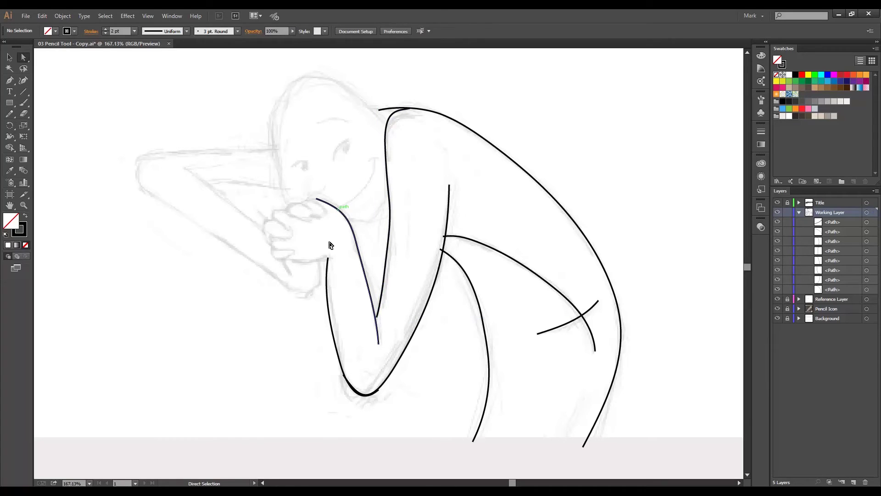
{"action": "left_click", "coordinate": [329, 290]}
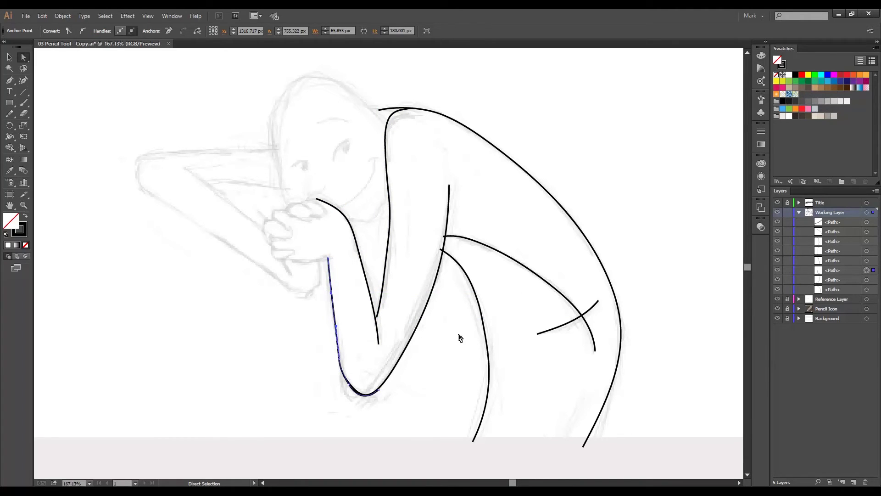
Smooth the lower body curve by removing surplus anchor points, adjusting its handles and nudging its bottom end point outward
{"action": "left_click", "coordinate": [472, 282]}
{"action": "mouse_move", "coordinate": [483, 329]}
{"action": "left_mouse_down"}
{"action": "mouse_move", "coordinate": [475, 308]}
{"action": "mouse_move", "coordinate": [490, 335]}
{"action": "left_mouse_up"}
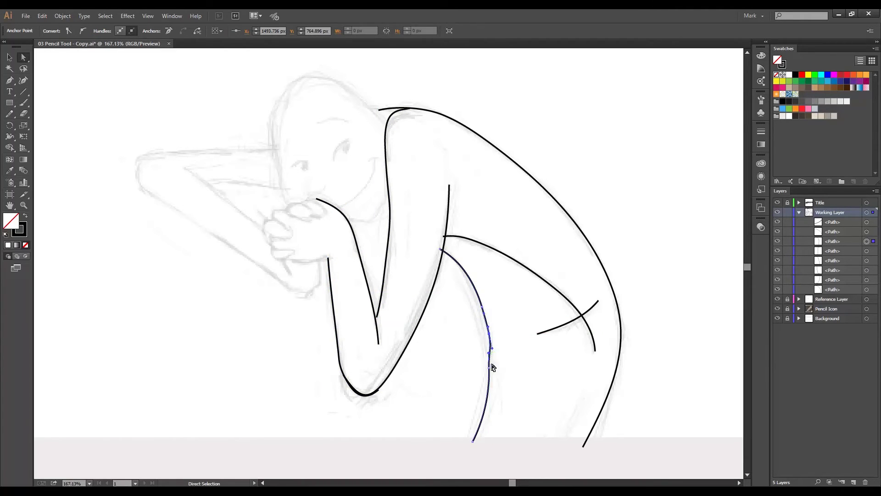
{"action": "left_click_drag", "start_coordinate": [489, 368], "coordinate": [490, 377]}
{"action": "left_click", "coordinate": [482, 307]}
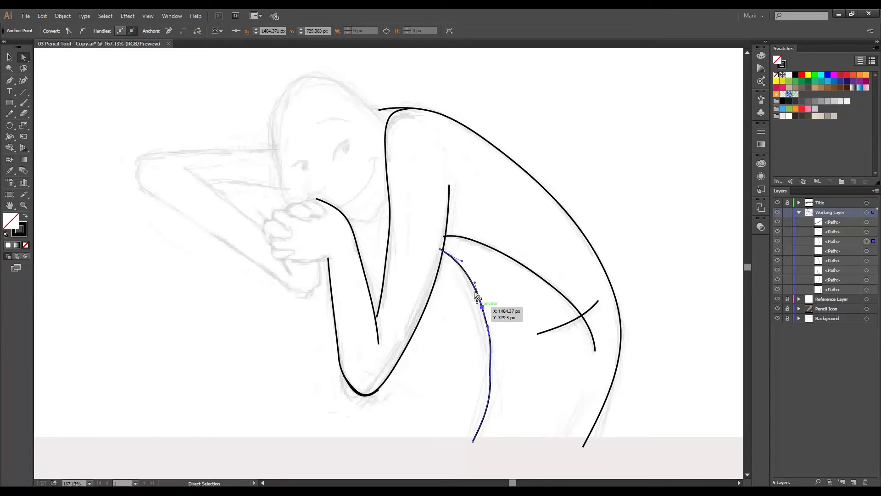
{"action": "left_click", "coordinate": [169, 30]}
{"action": "left_click", "coordinate": [490, 334]}
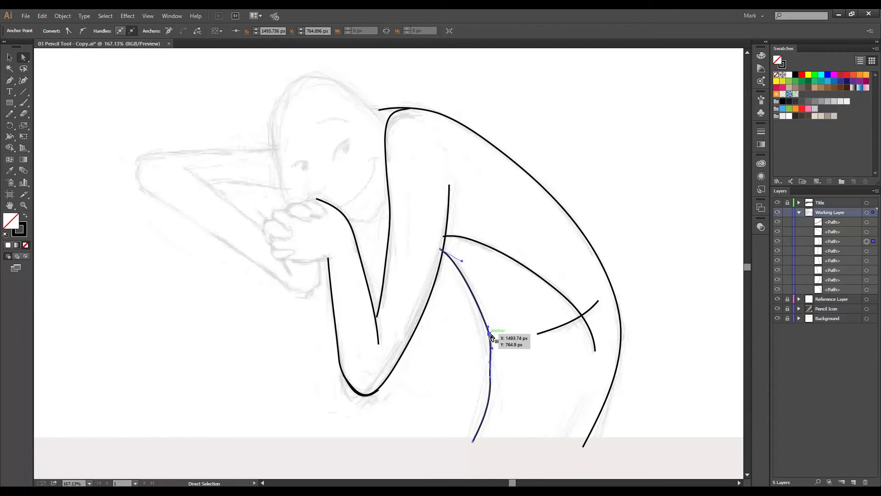
{"action": "left_click", "coordinate": [169, 31]}
{"action": "left_click_drag", "start_coordinate": [490, 362], "coordinate": [498, 335]}
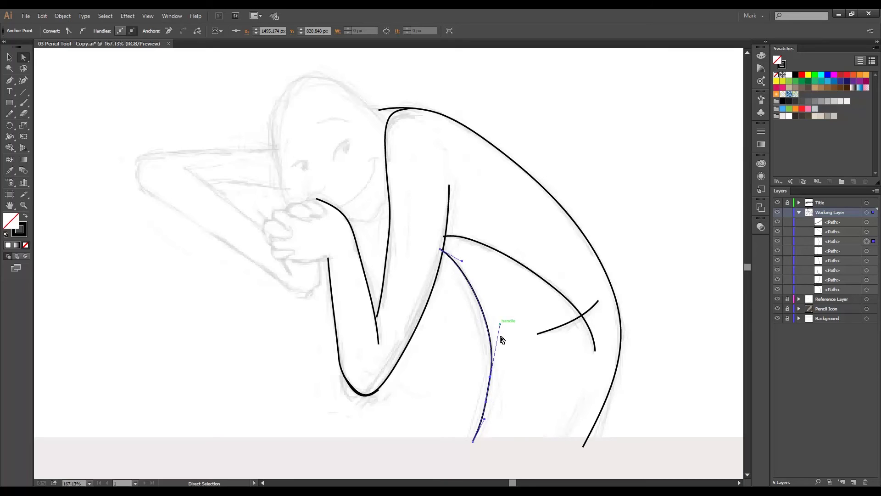
{"action": "left_click_drag", "start_coordinate": [473, 441], "coordinate": [471, 444]}
Move the upper end points of both body curves so they sit on the outer arm line
{"action": "left_click", "coordinate": [440, 250]}
{"action": "left_click", "coordinate": [169, 31]}
{"action": "key", "text": "ctrl+z"}
{"action": "left_click", "coordinate": [441, 250]}
{"action": "left_click", "coordinate": [459, 247]}
{"action": "left_click_drag", "start_coordinate": [441, 250], "coordinate": [446, 235]}
{"action": "left_click", "coordinate": [481, 254]}
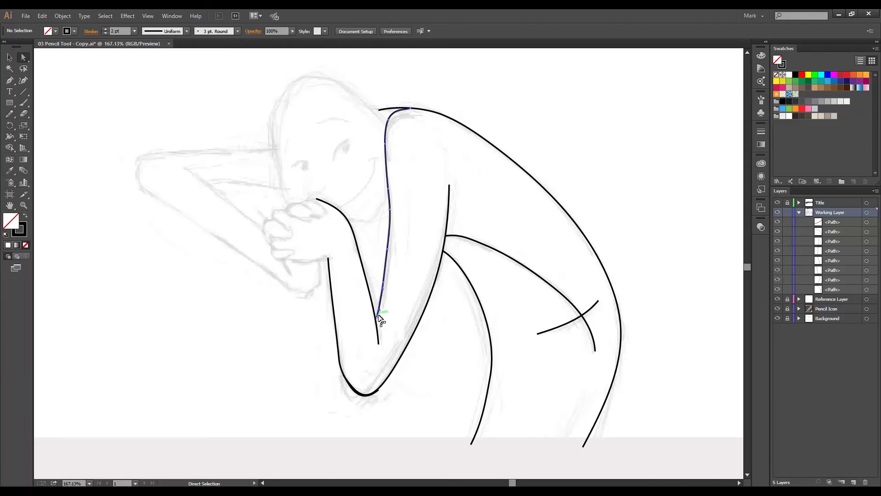
Move the inner arm line's lower end onto the forearm line and reshape its lower section to follow the sketch
{"action": "left_click_drag", "start_coordinate": [377, 316], "coordinate": [375, 319]}
{"action": "left_click", "coordinate": [360, 311]}
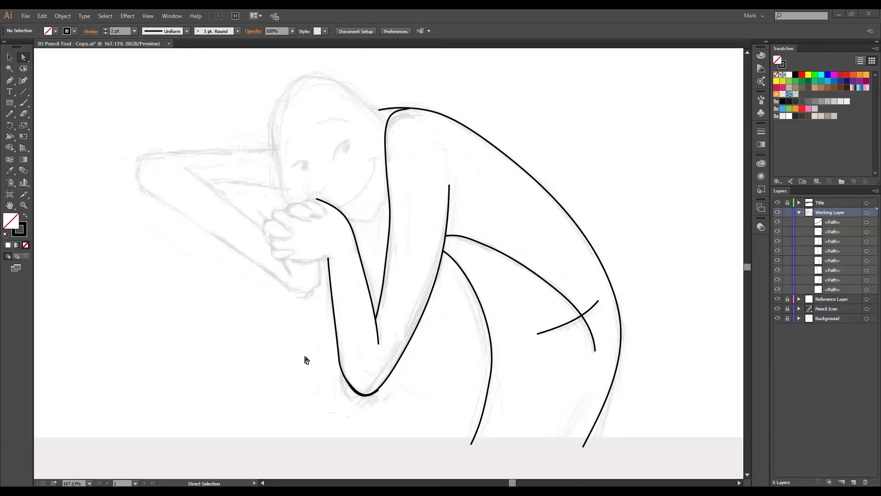
{"action": "left_click", "coordinate": [389, 251]}
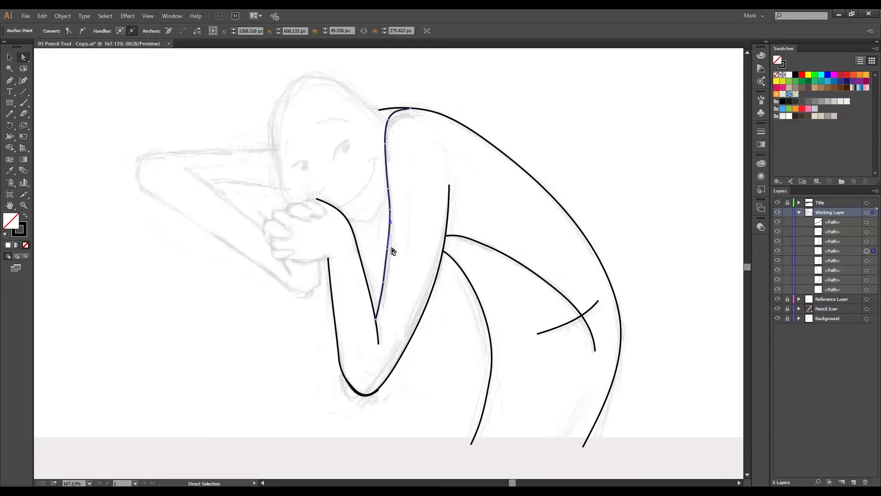
{"action": "left_click", "coordinate": [388, 250]}
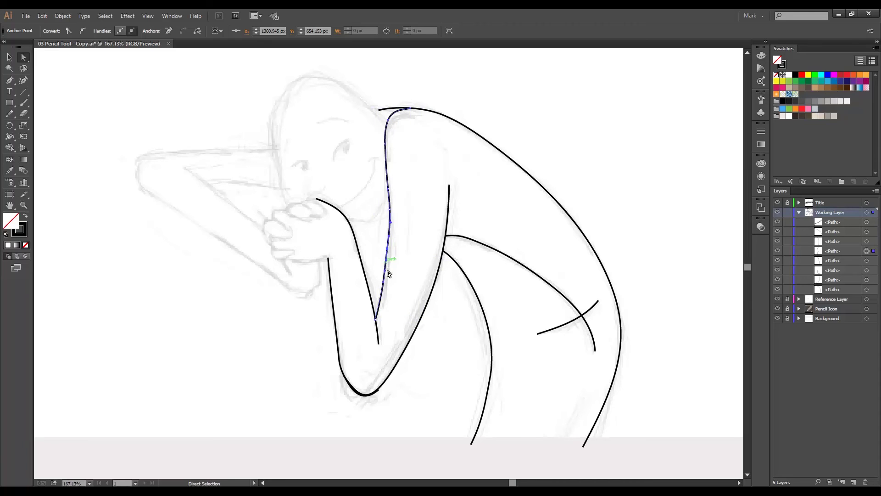
{"action": "left_click_drag", "start_coordinate": [388, 274], "coordinate": [392, 244]}
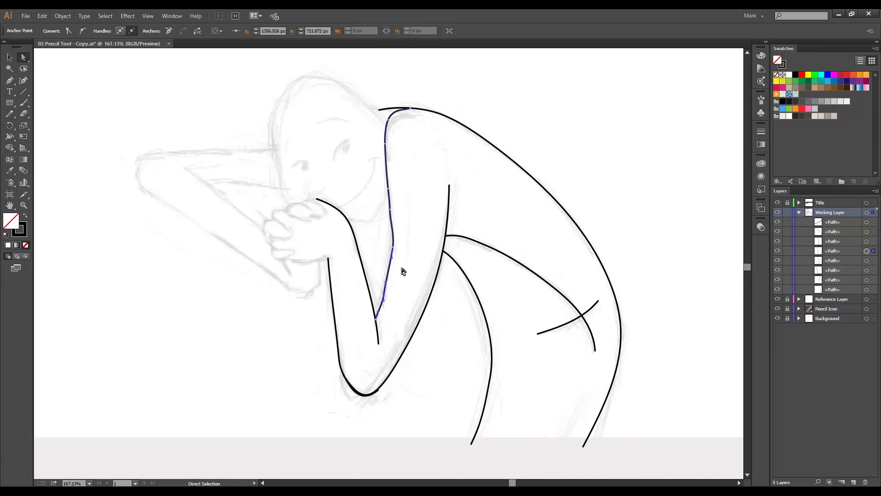
{"action": "left_click", "coordinate": [401, 246]}
{"action": "key", "text": "ctrl+z"}
{"action": "key", "text": "ctrl+z"}
{"action": "left_click_drag", "start_coordinate": [389, 284], "coordinate": [389, 280]}
{"action": "left_click", "coordinate": [409, 268]}
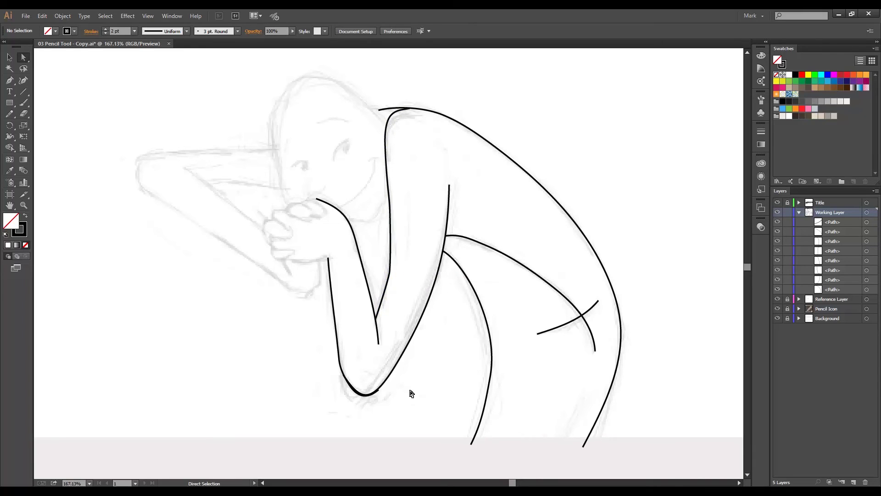